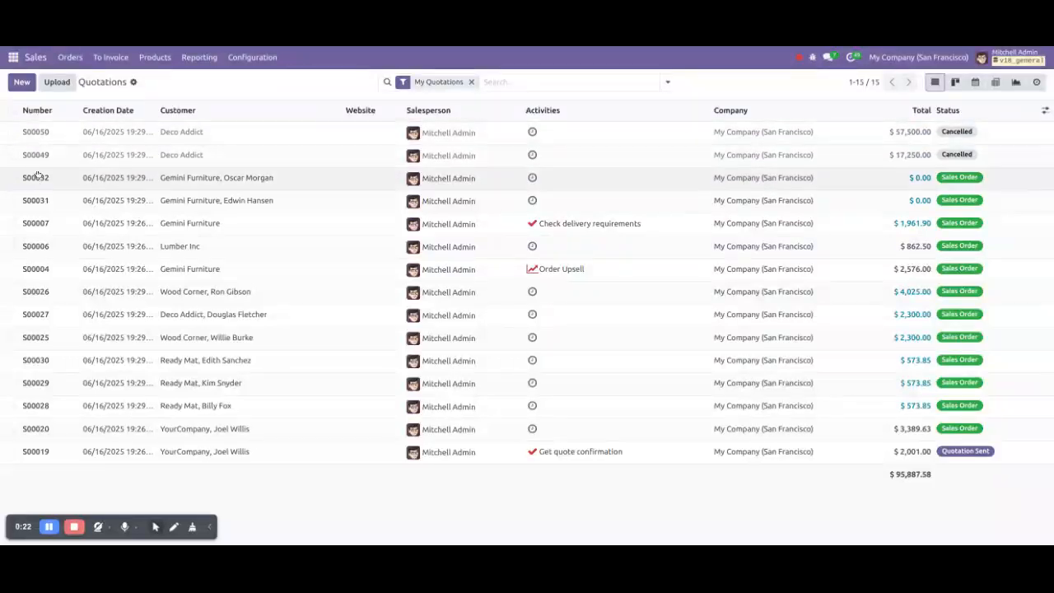
pyautogui.click(12, 133)
pyautogui.click(12, 154)
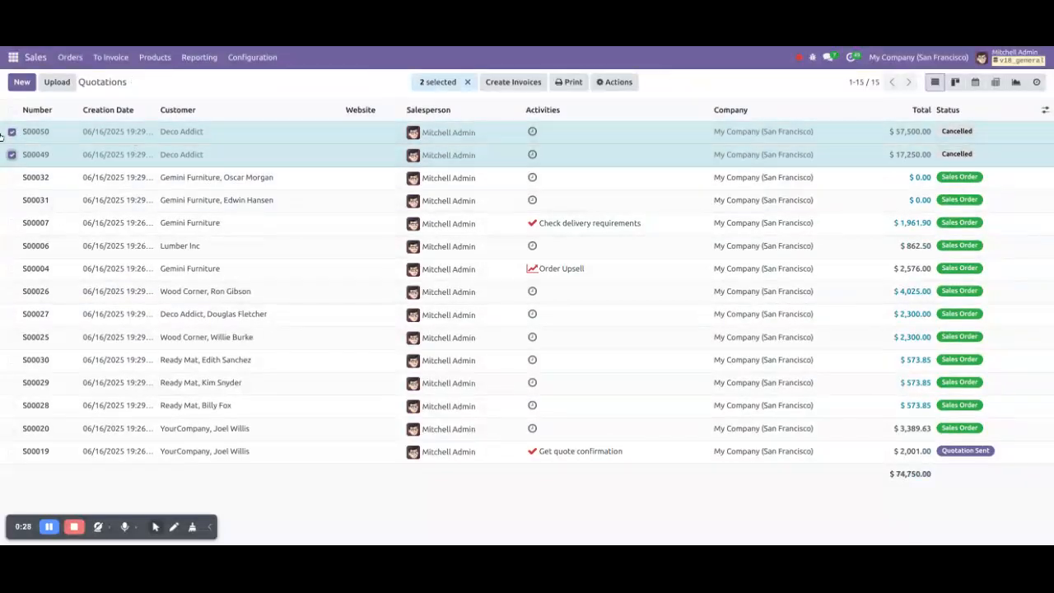
pyautogui.click(12, 132)
pyautogui.click(12, 154)
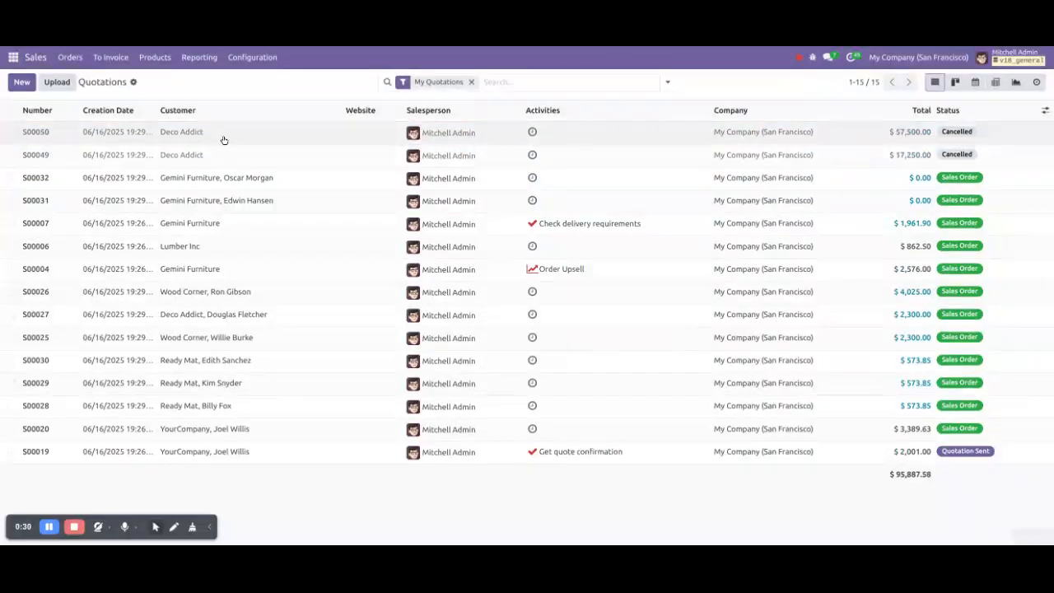
# Reset the topmost cancelled Deco Addict order to a quotation, and cancel it again before returning to the quotations list.
pyautogui.click(219, 136)
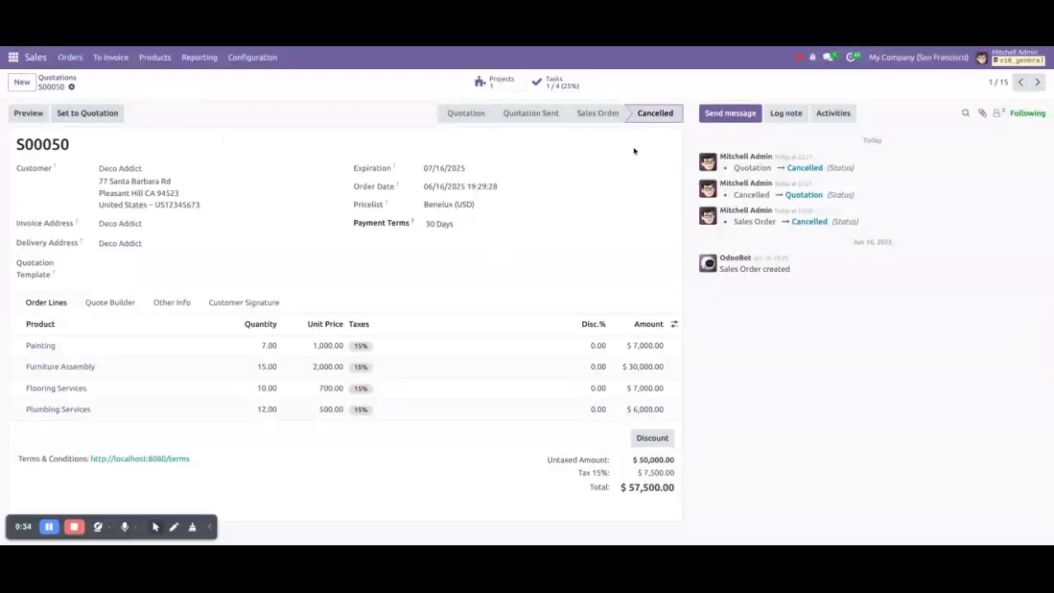
pyautogui.click(88, 113)
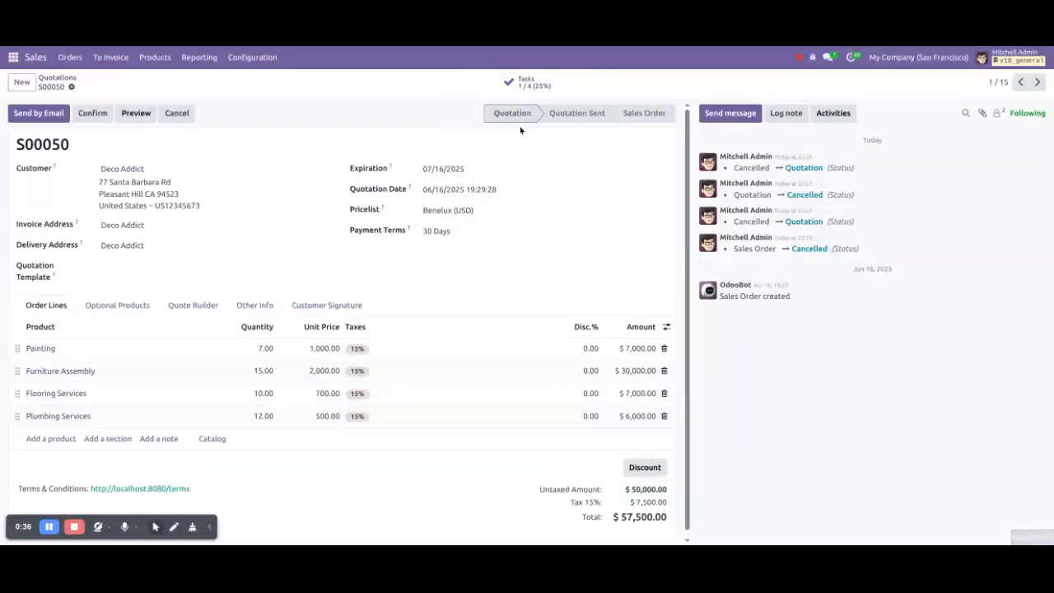
pyautogui.click(183, 113)
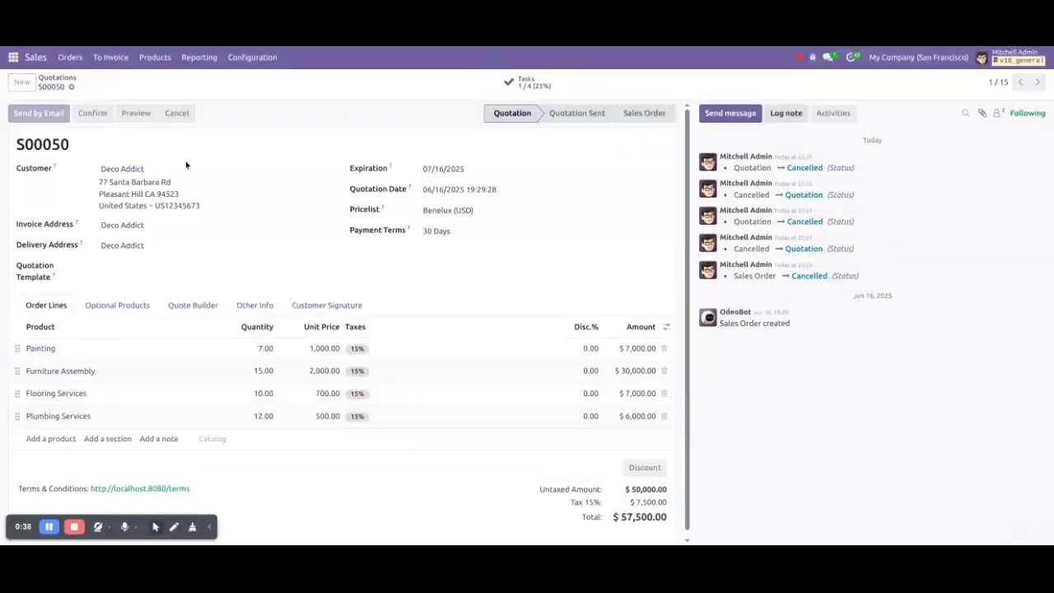
pyautogui.click(56, 79)
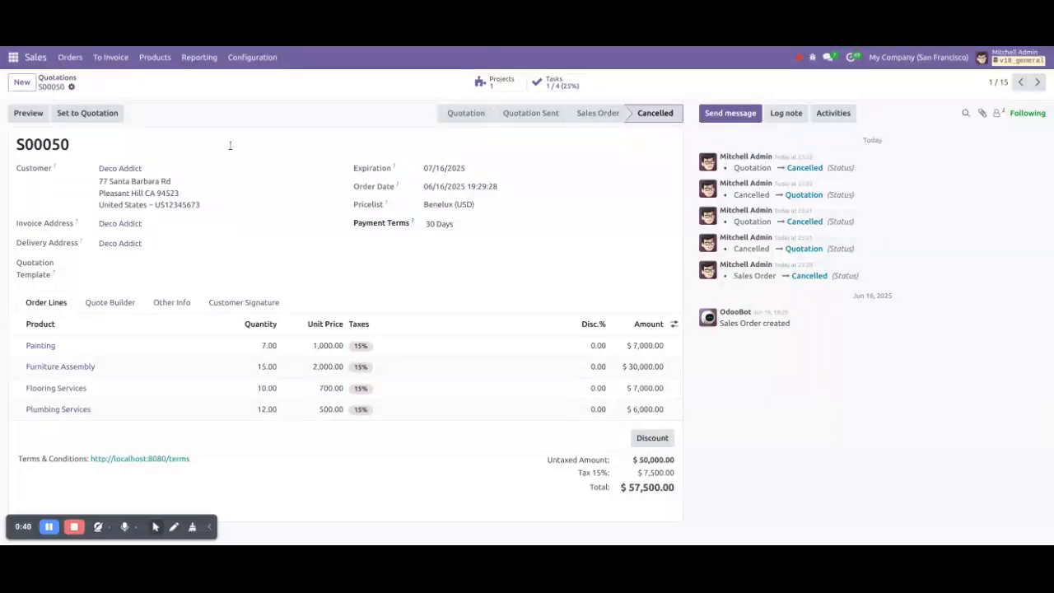
# Check which bulk actions are offered for the two cancelled Deco Addict orders, and clear the selection.
pyautogui.click(11, 132)
pyautogui.click(11, 155)
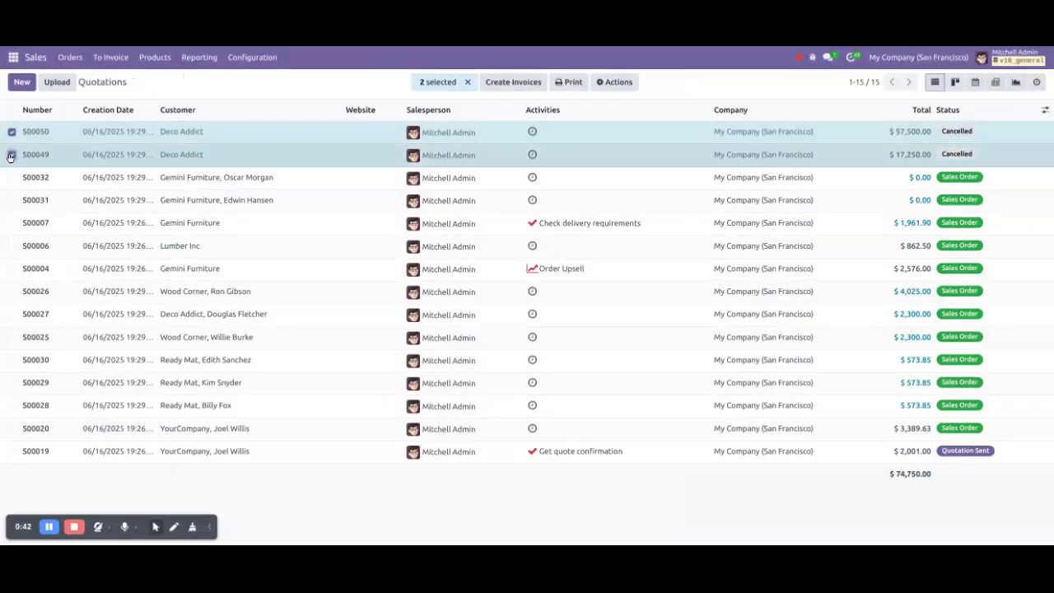
pyautogui.click(616, 82)
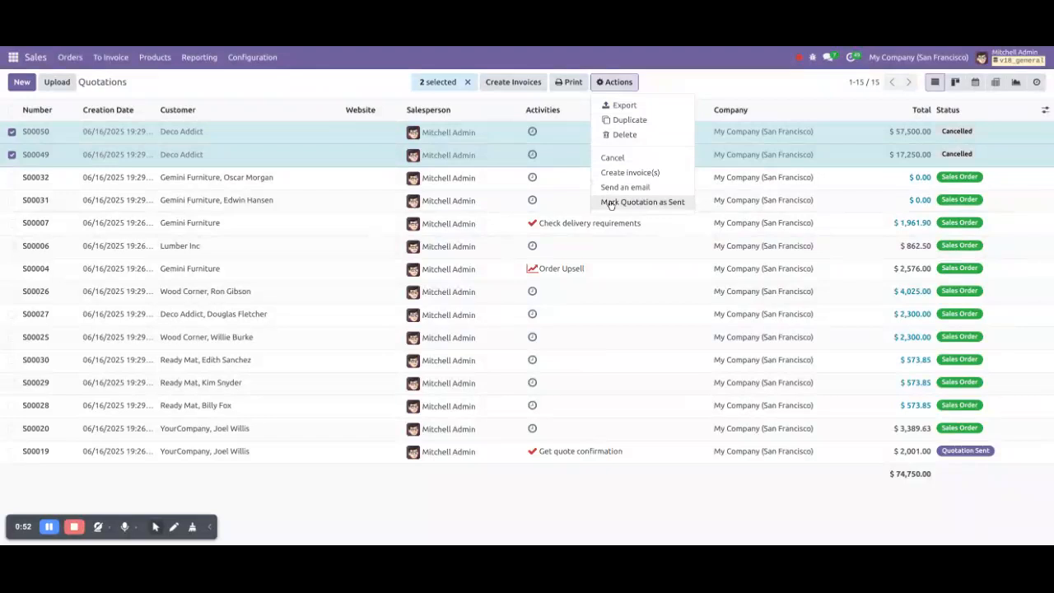
pyautogui.click(11, 132)
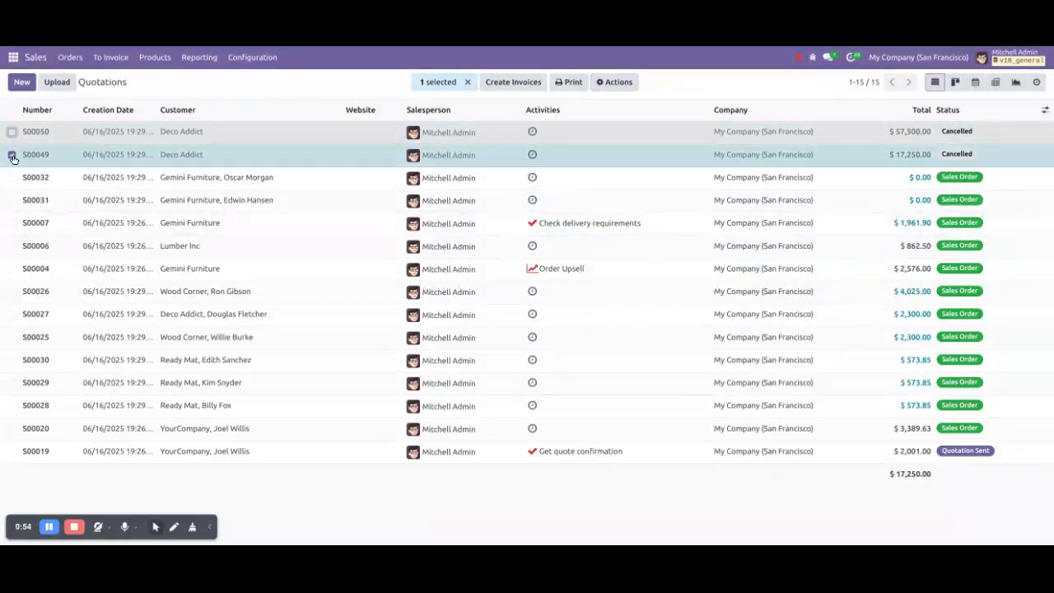
pyautogui.click(12, 155)
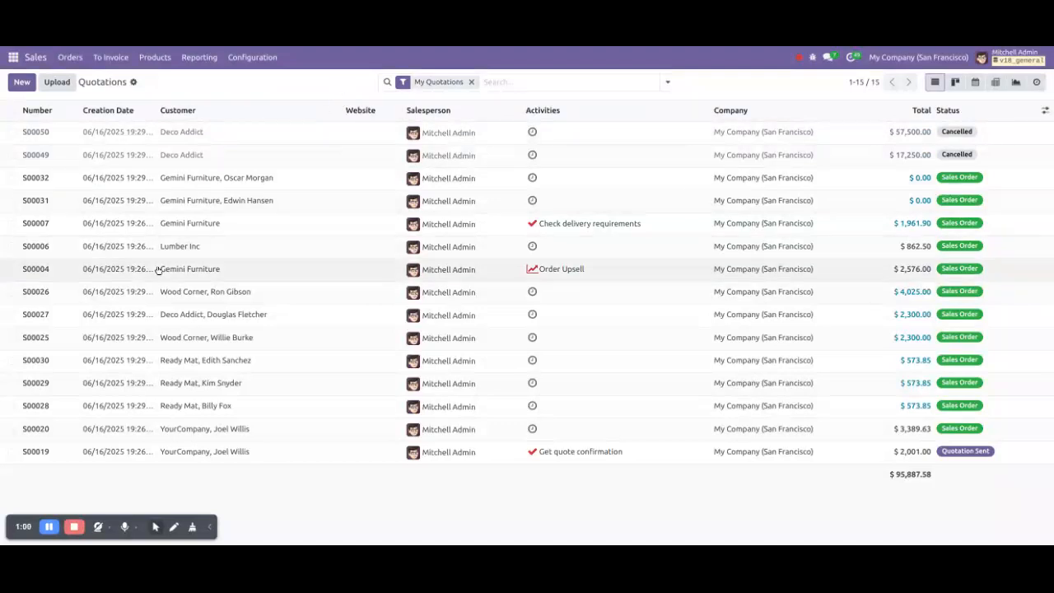
# Open the list of server actions in the technical settings.
pyautogui.click(11, 57)
pyautogui.scroll(-2, 32, 214)
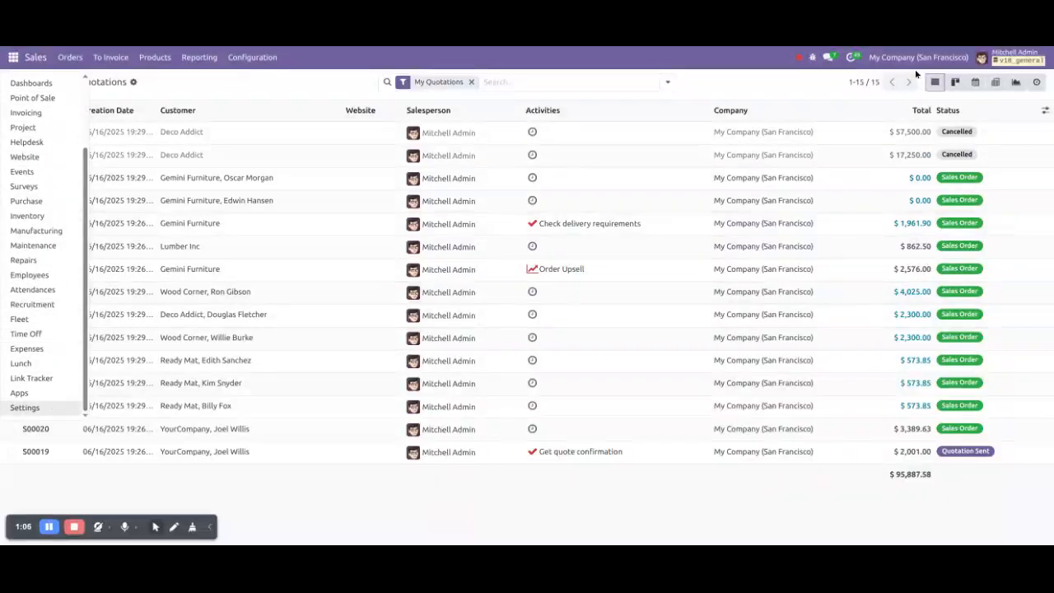
pyautogui.click(41, 408)
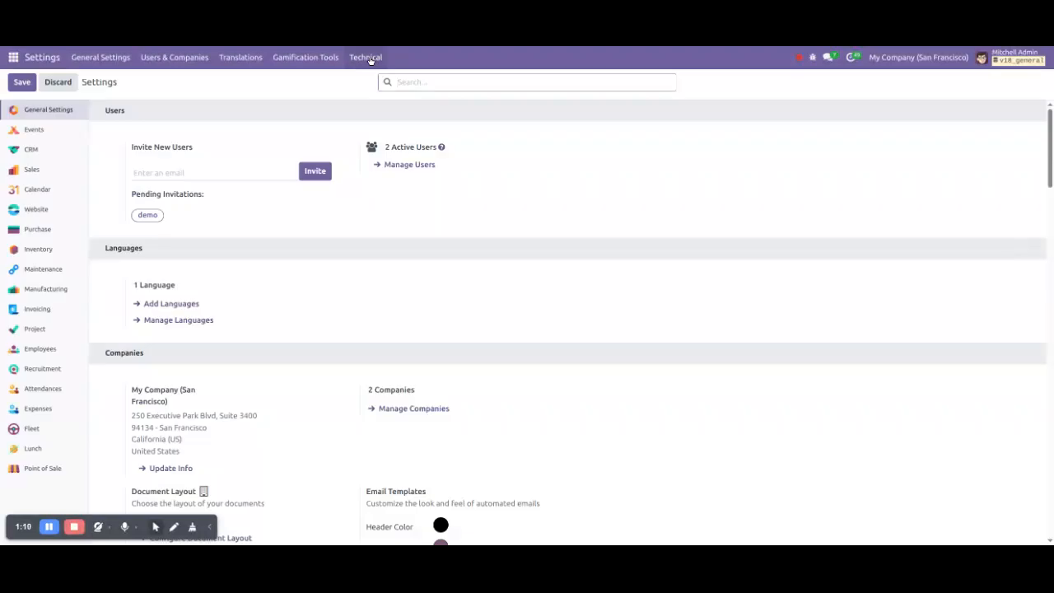
pyautogui.click(370, 57)
pyautogui.scroll(-6, 391, 243)
pyautogui.scroll(-3, 387, 252)
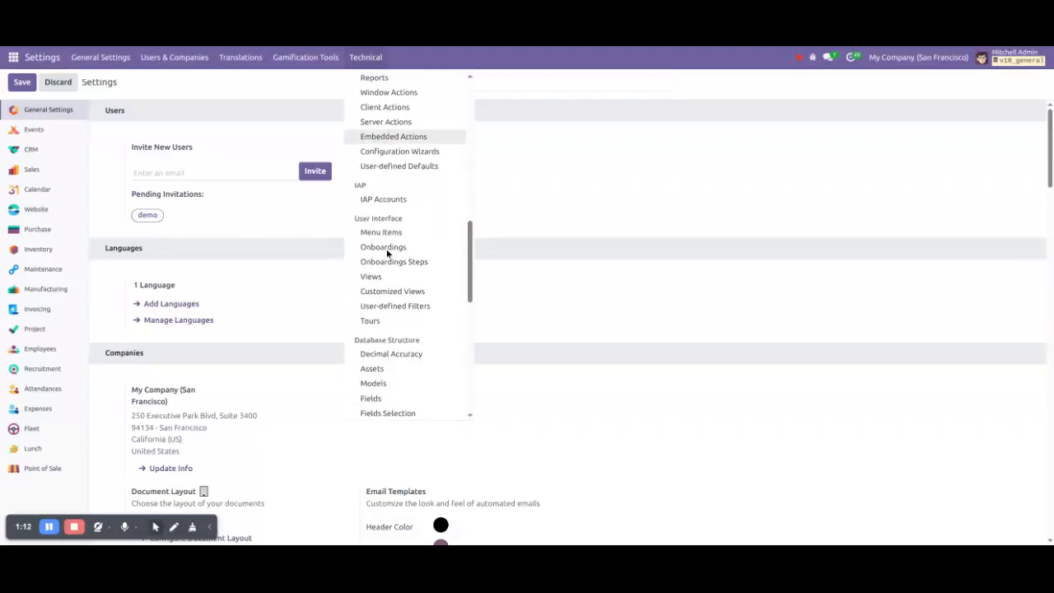
pyautogui.click(387, 121)
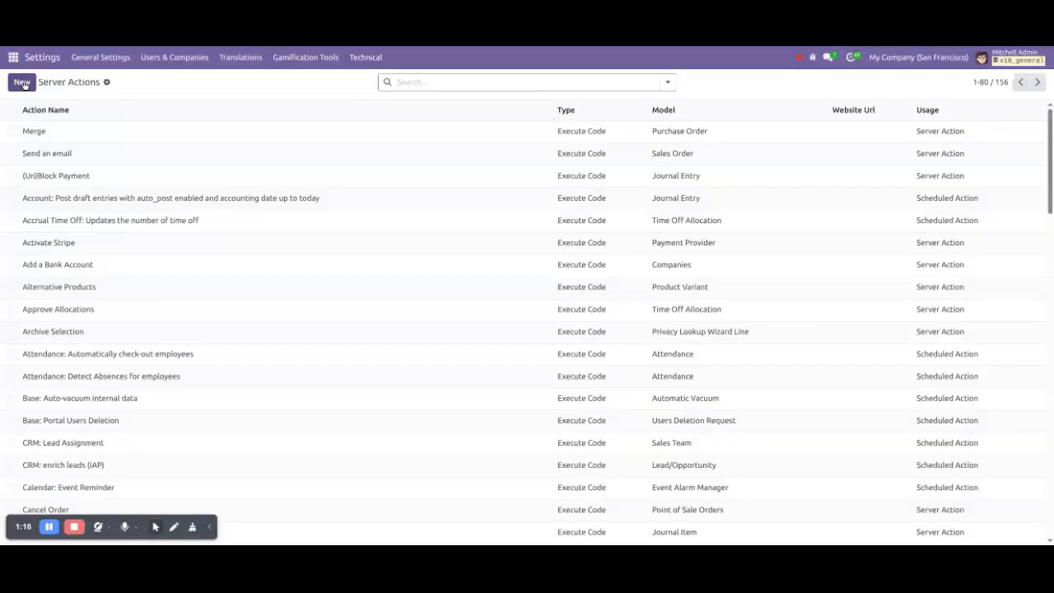
# Start a new Update Record server action named "Set to Quotation" for the Sales Order model.
pyautogui.click(21, 81)
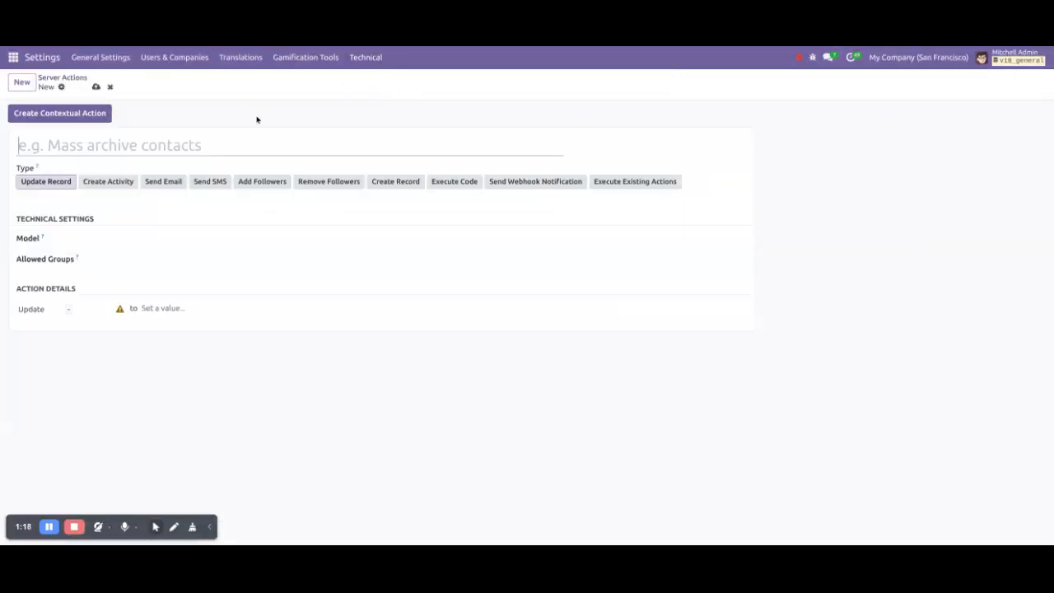
pyautogui.write('Set')
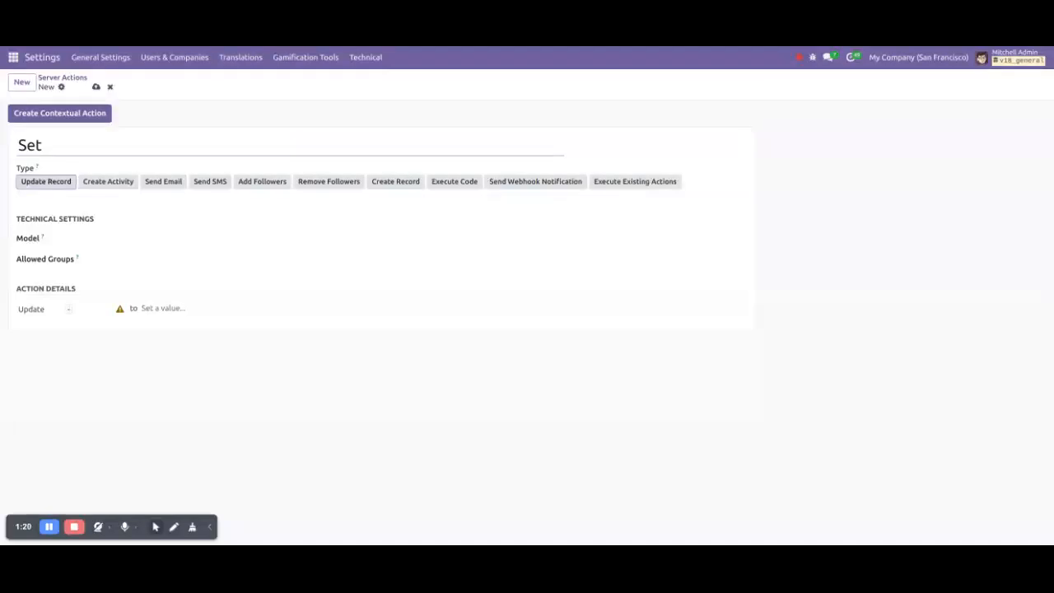
pyautogui.write(' to Quotation')
pyautogui.click(38, 188)
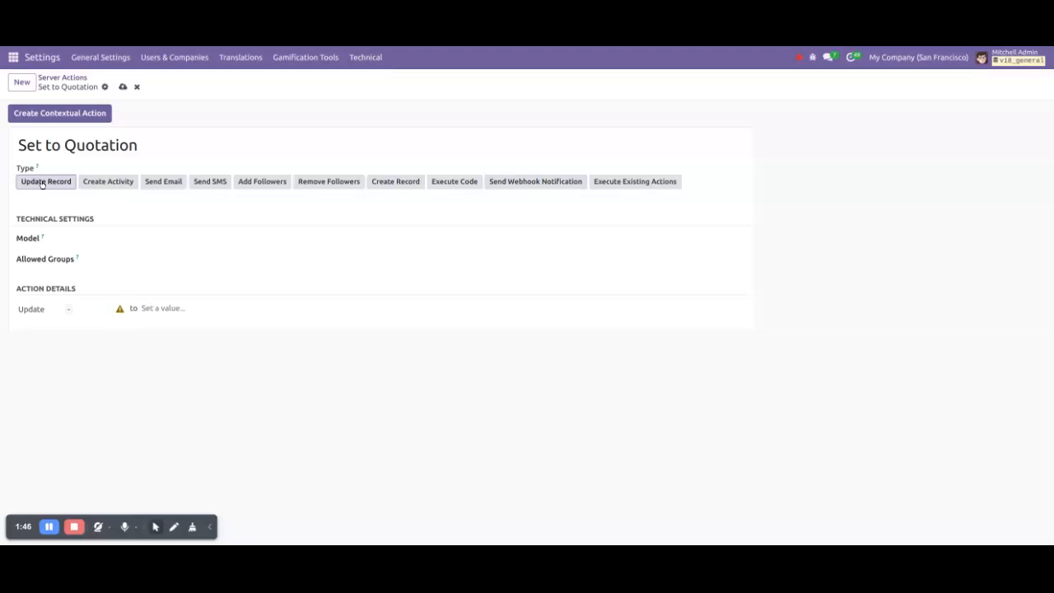
pyautogui.click(110, 245)
pyautogui.write('sales')
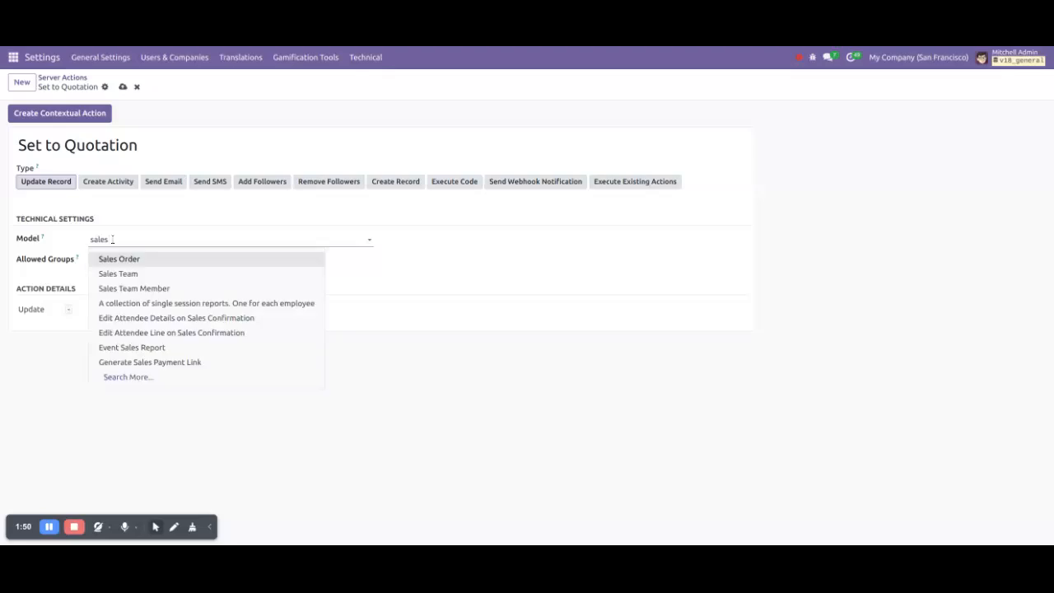
pyautogui.click(129, 260)
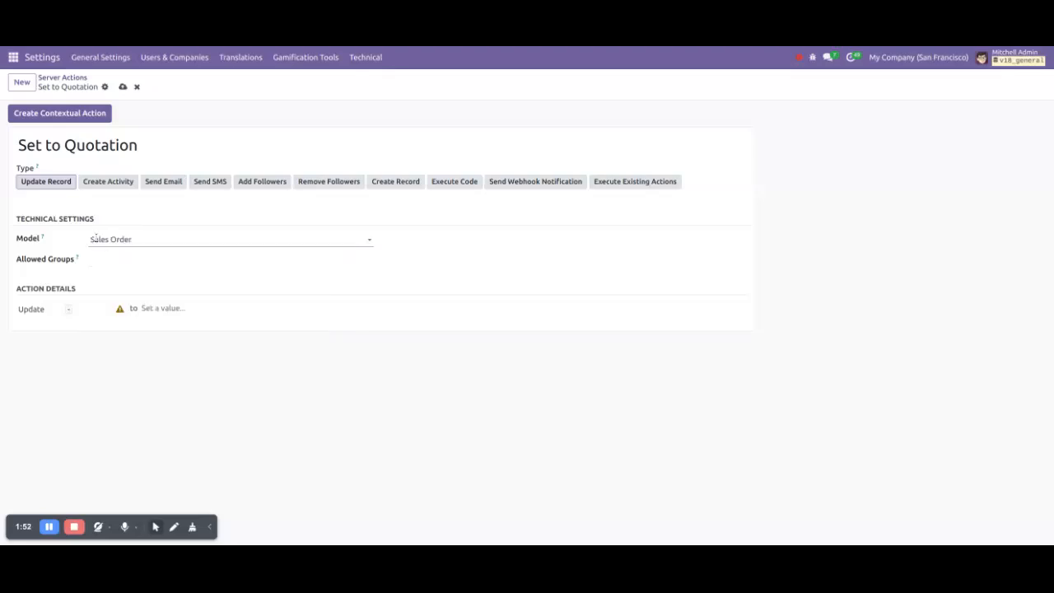
# Search the server action's allowed groups for "sales" without assigning one.
pyautogui.click(146, 260)
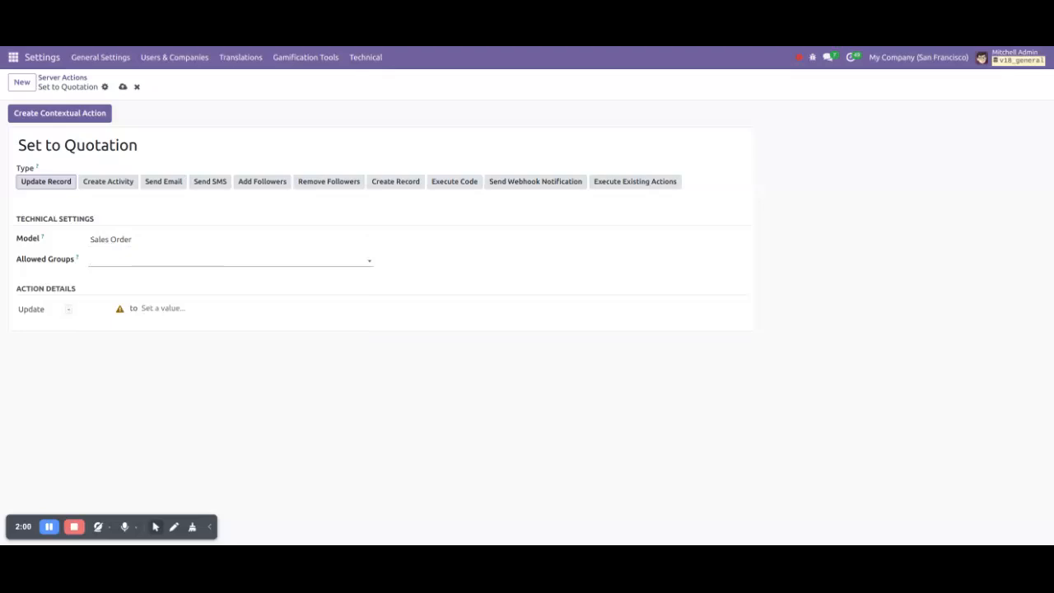
pyautogui.write('sales')
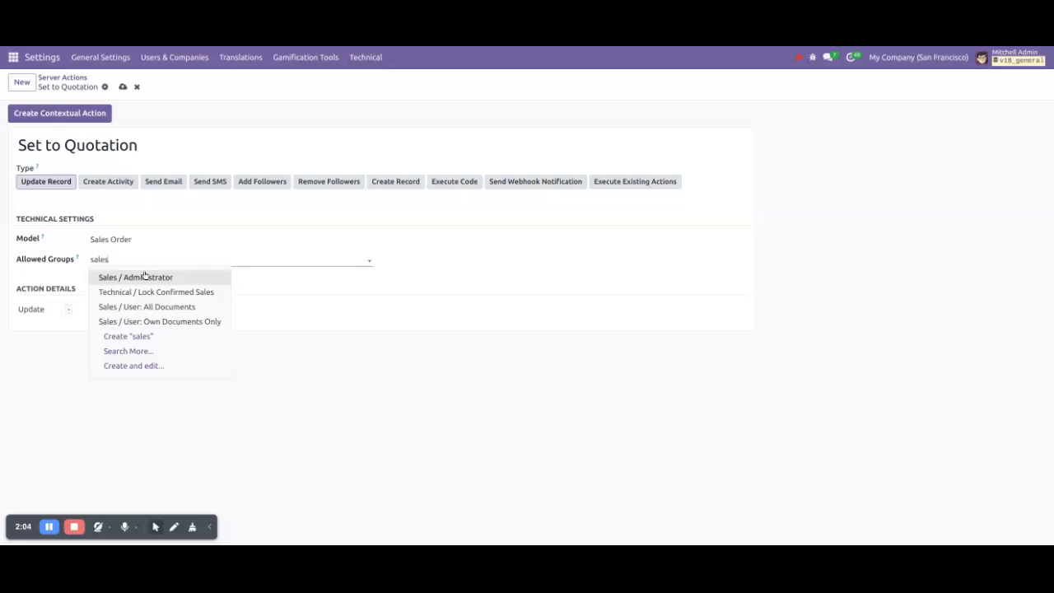
pyautogui.click(259, 299)
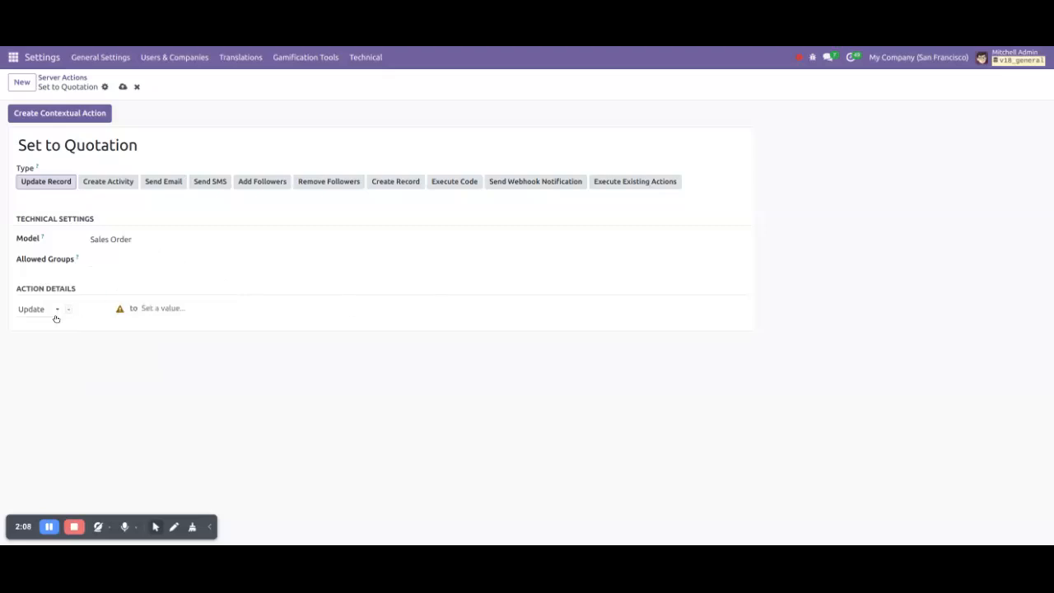
# Make the server action update Status to Quotation, and save it as a contextual action.
pyautogui.click(86, 311)
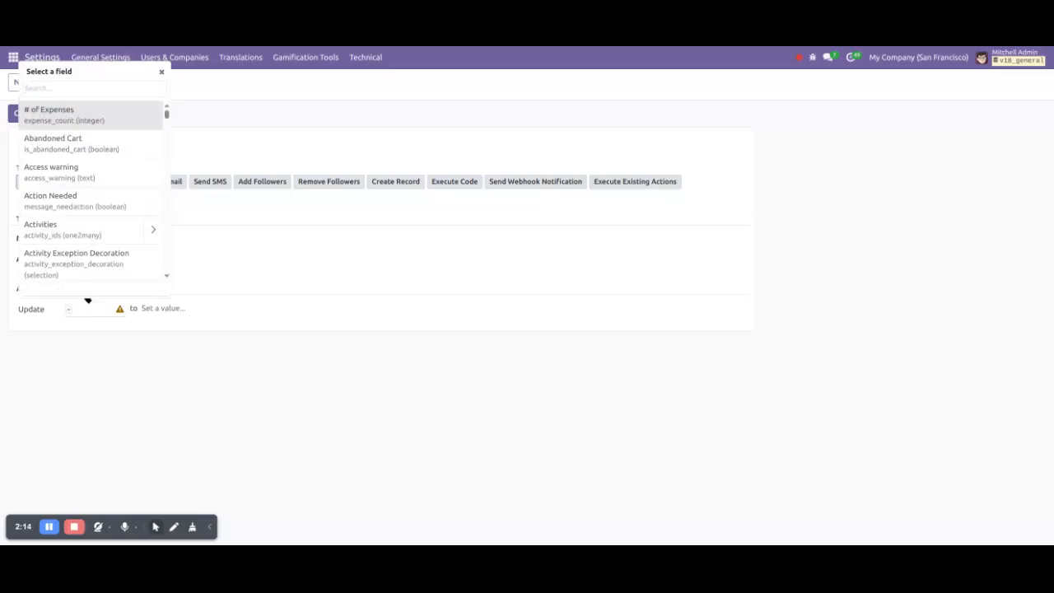
pyautogui.write('stat')
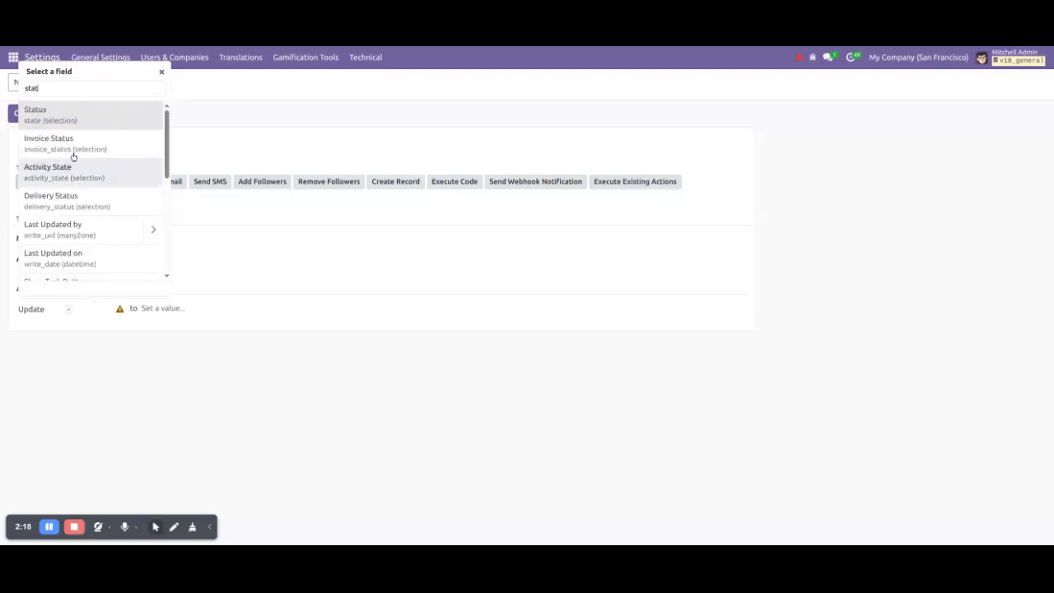
pyautogui.click(86, 120)
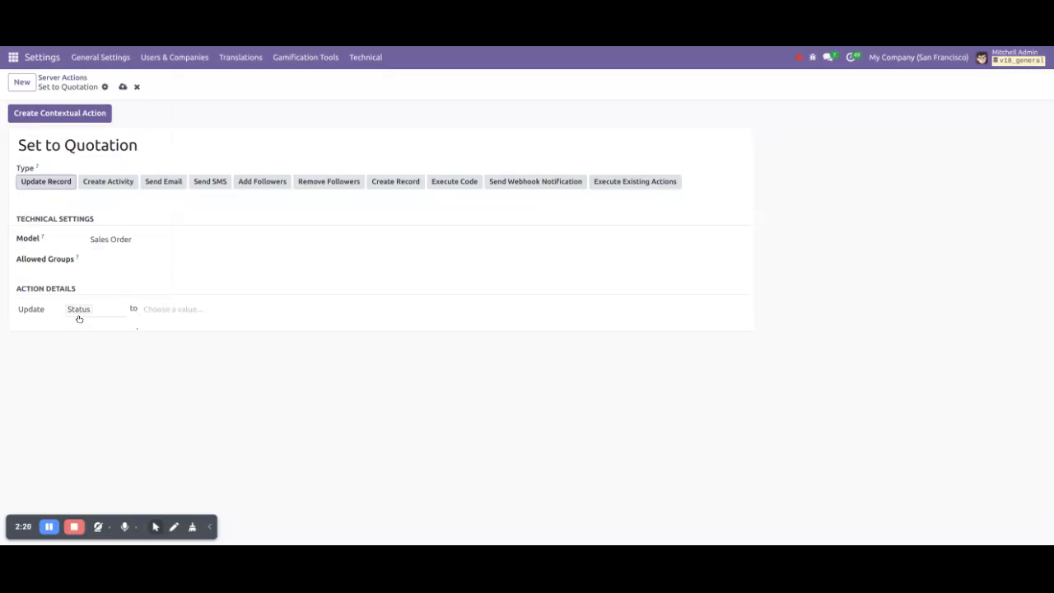
pyautogui.click(185, 308)
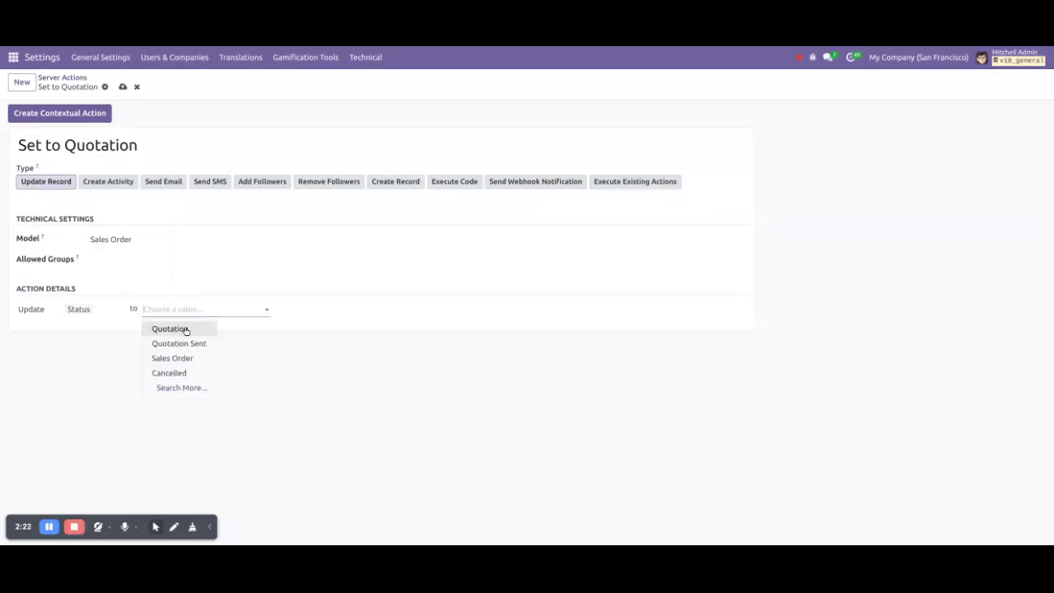
pyautogui.click(169, 329)
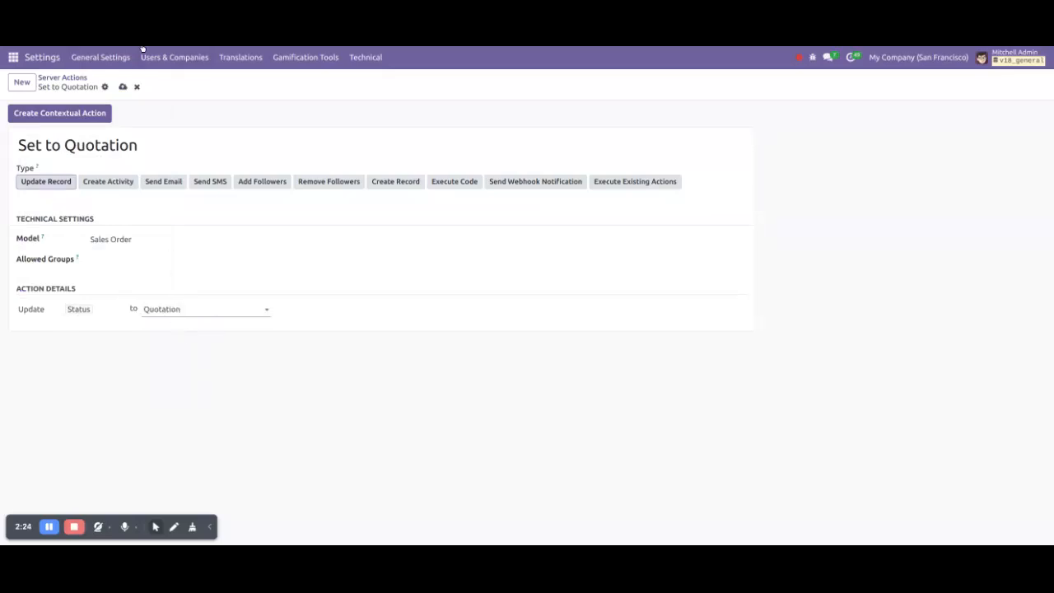
pyautogui.click(121, 87)
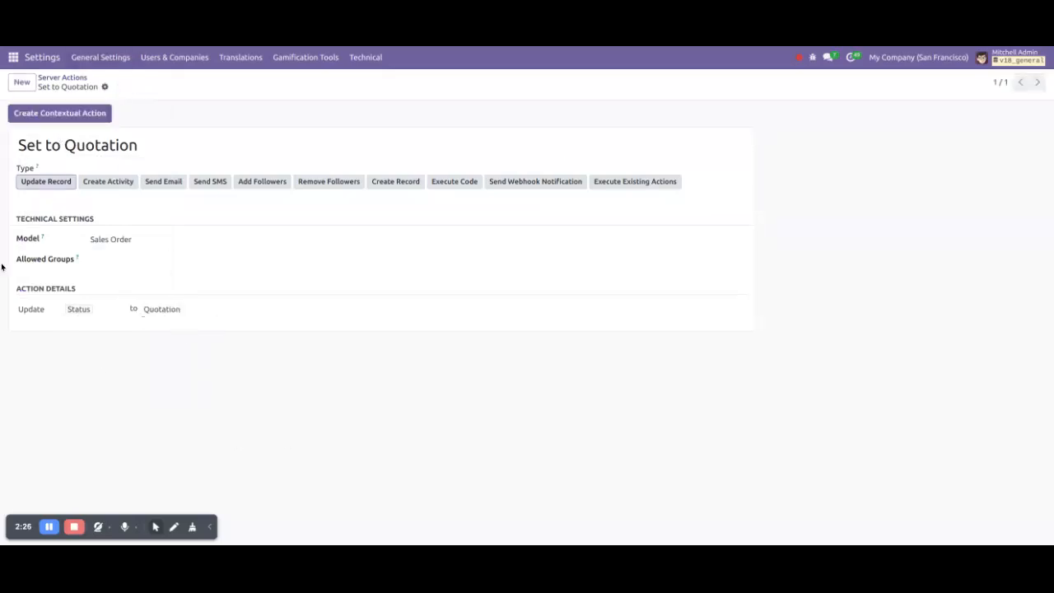
pyautogui.click(72, 115)
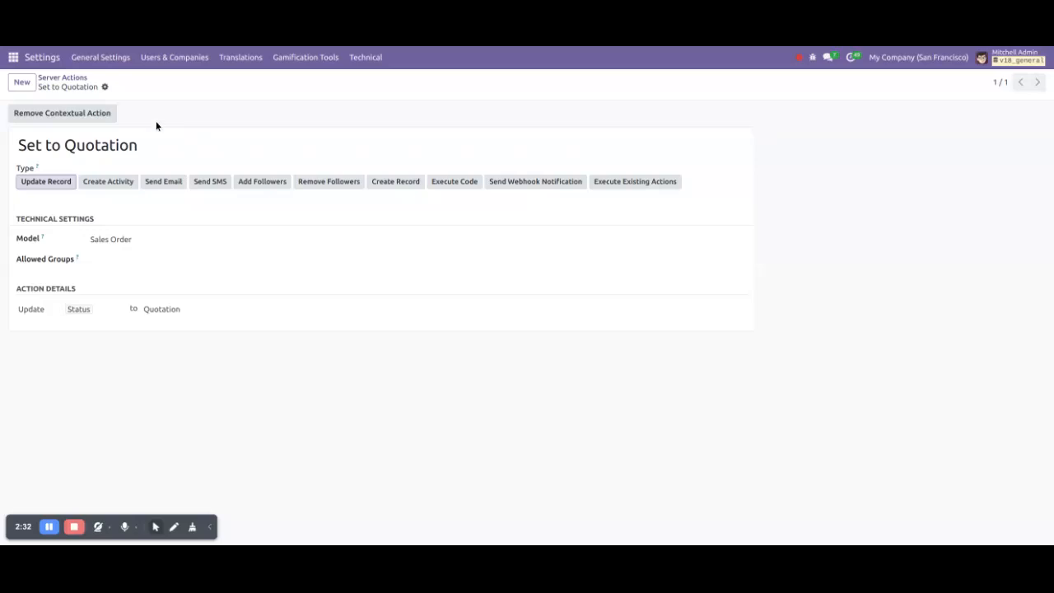
# Return to the sales quotations and check the bulk actions offered for the two cancelled Deco Addict orders.
pyautogui.click(14, 58)
pyautogui.click(29, 156)
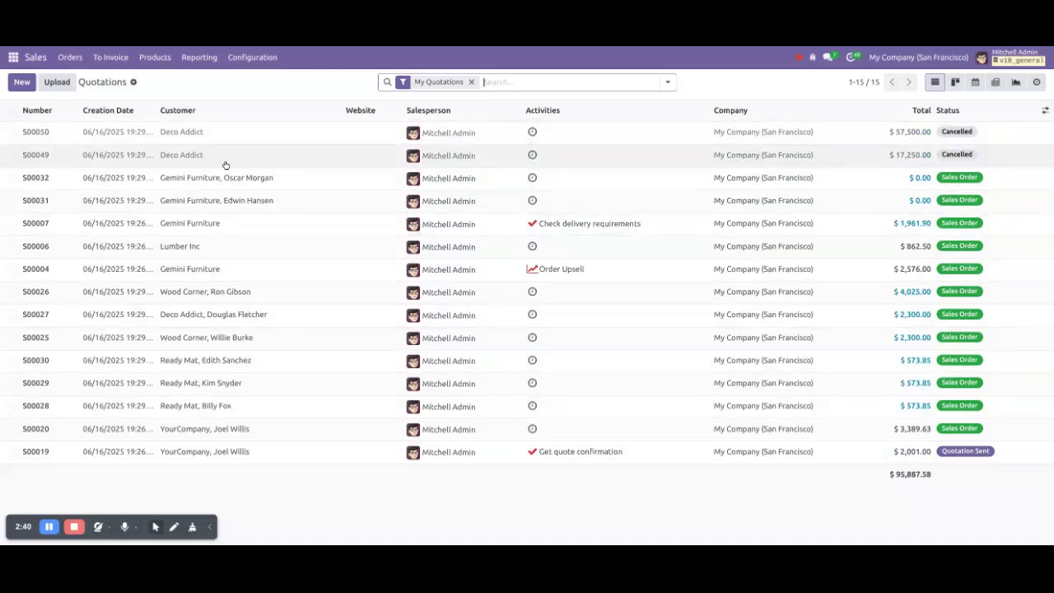
pyautogui.click(12, 132)
pyautogui.click(12, 155)
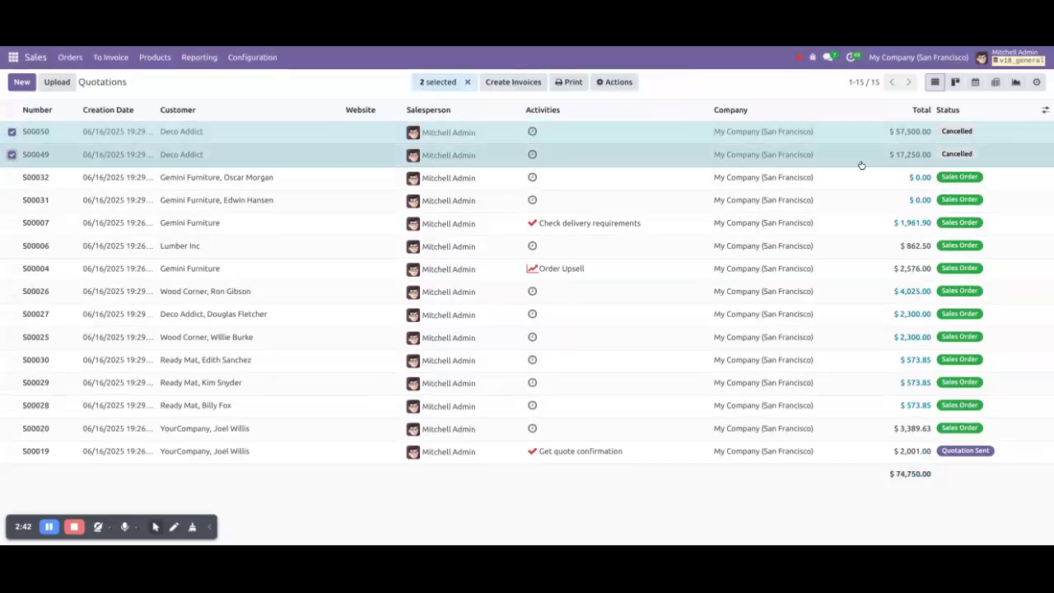
pyautogui.click(616, 82)
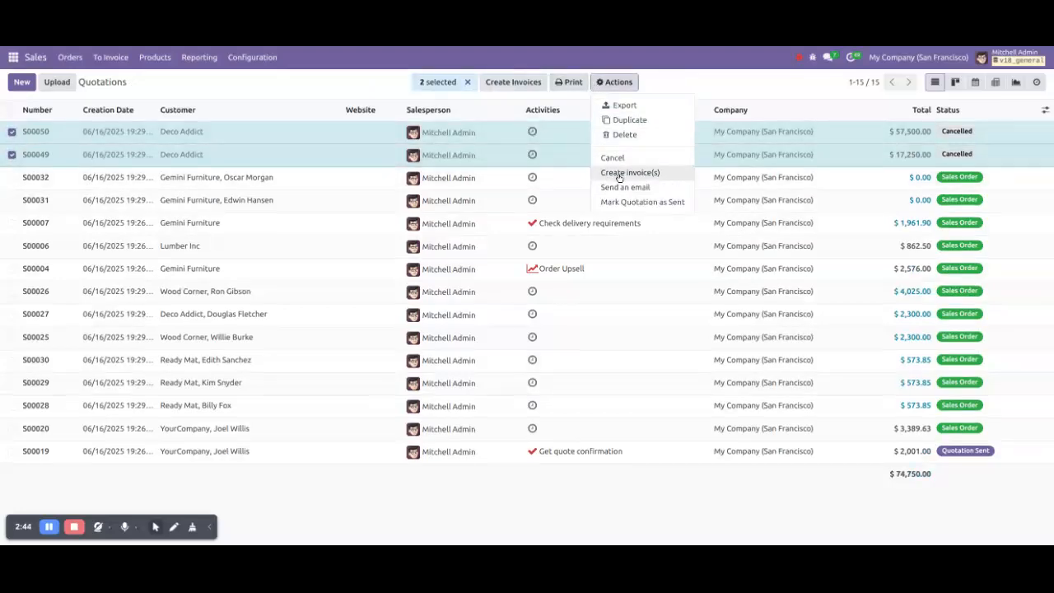
pyautogui.click(368, 84)
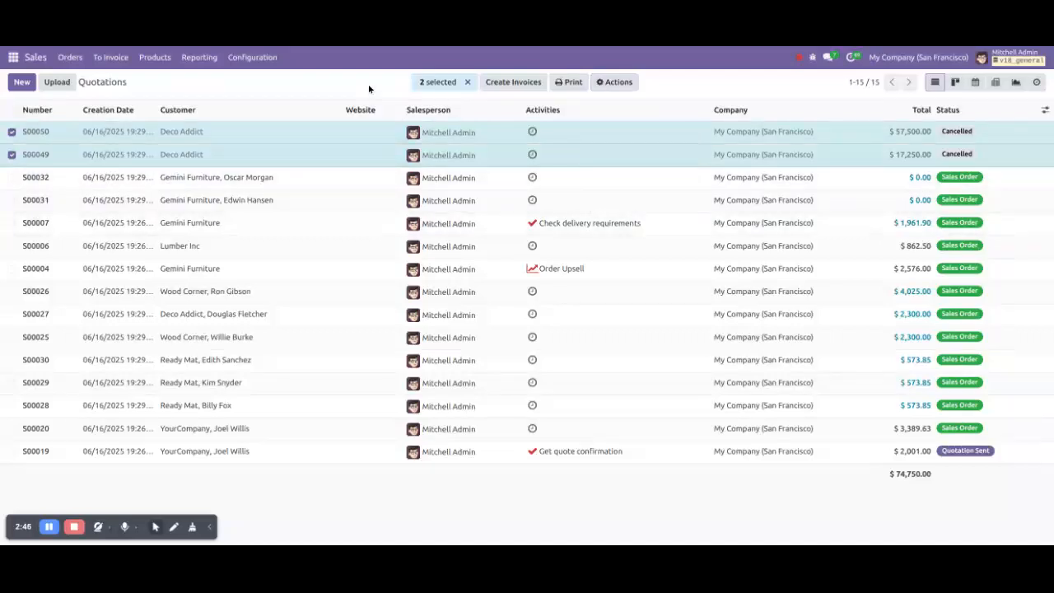
# Reload the quotations list and apply the Set to Quotation action to the two cancelled Deco Addict orders together.
pyautogui.press('F5')
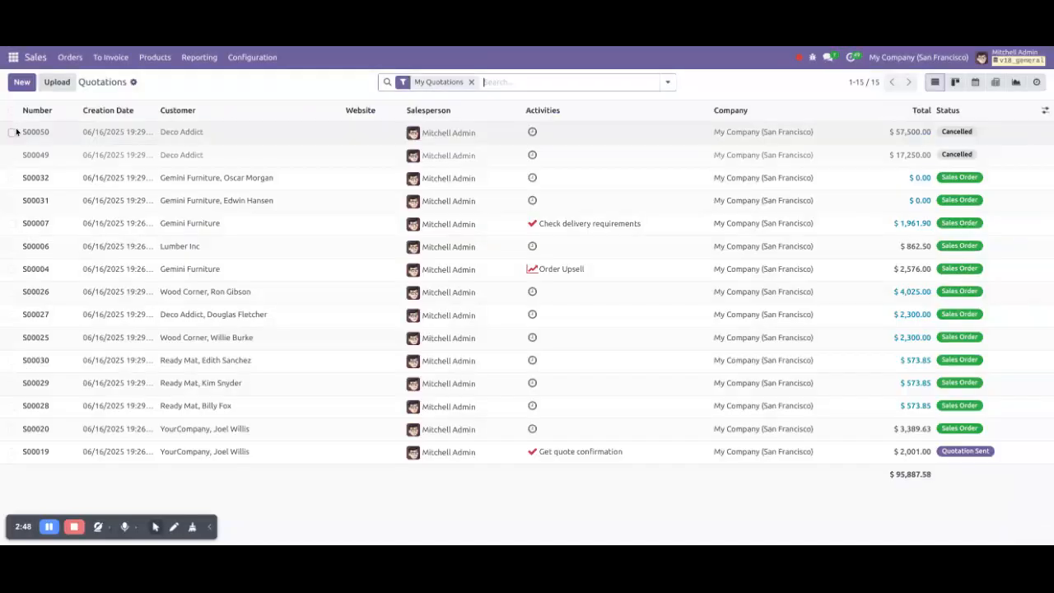
pyautogui.click(13, 132)
pyautogui.click(12, 155)
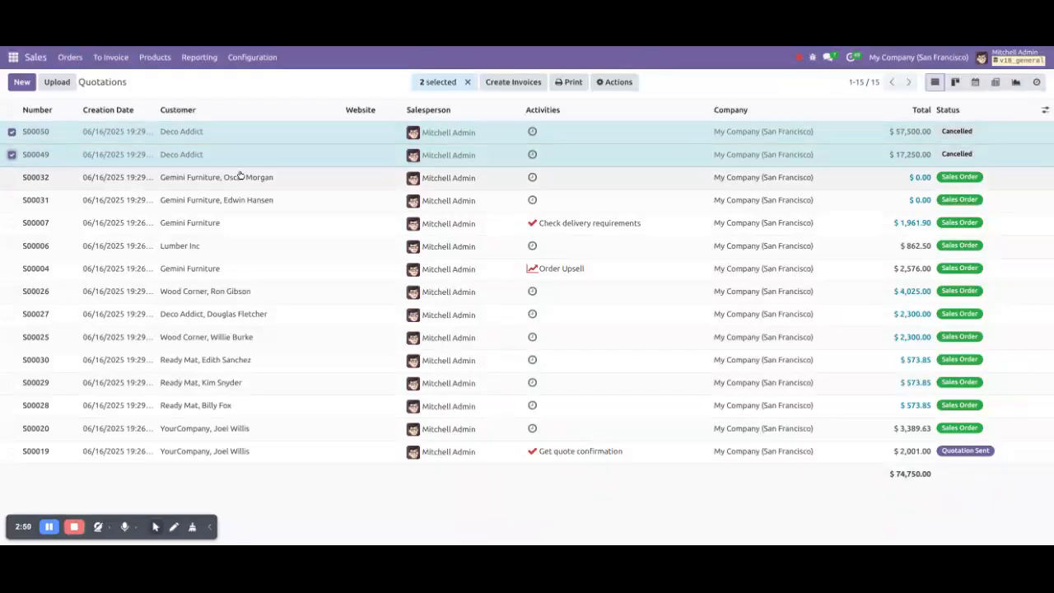
pyautogui.click(611, 84)
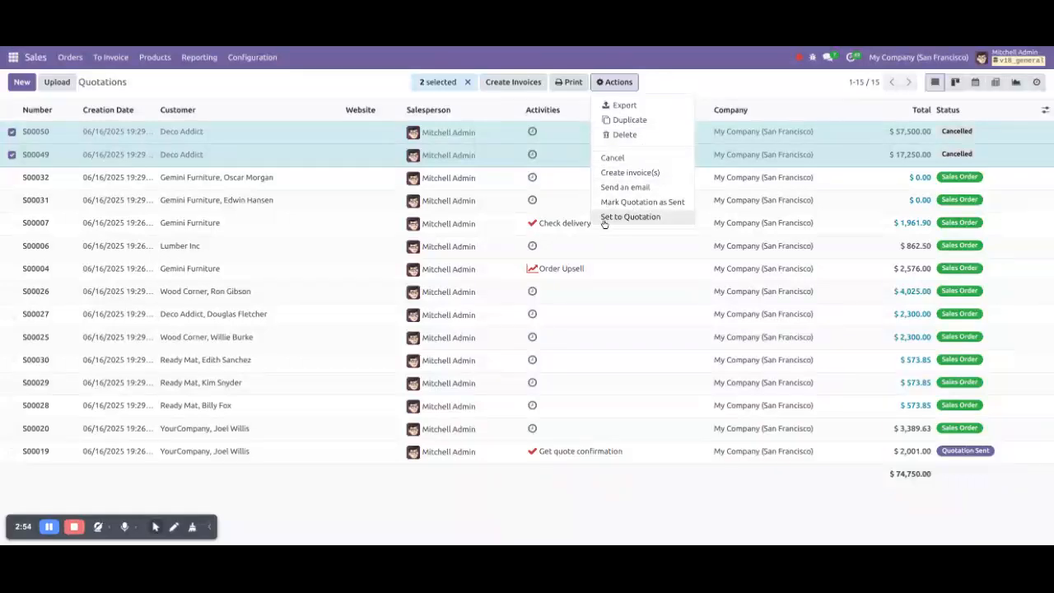
pyautogui.click(652, 217)
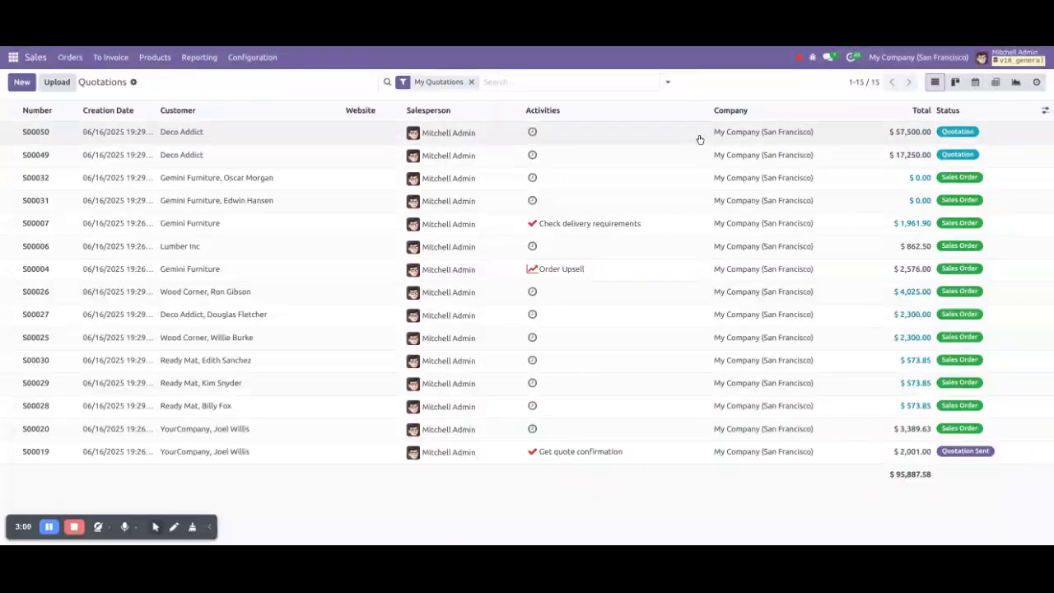
# Open the first Deco Addict quotation and examine its optional products, quote builder and other sales, invoicing, delivery and tracking information.
pyautogui.click(650, 140)
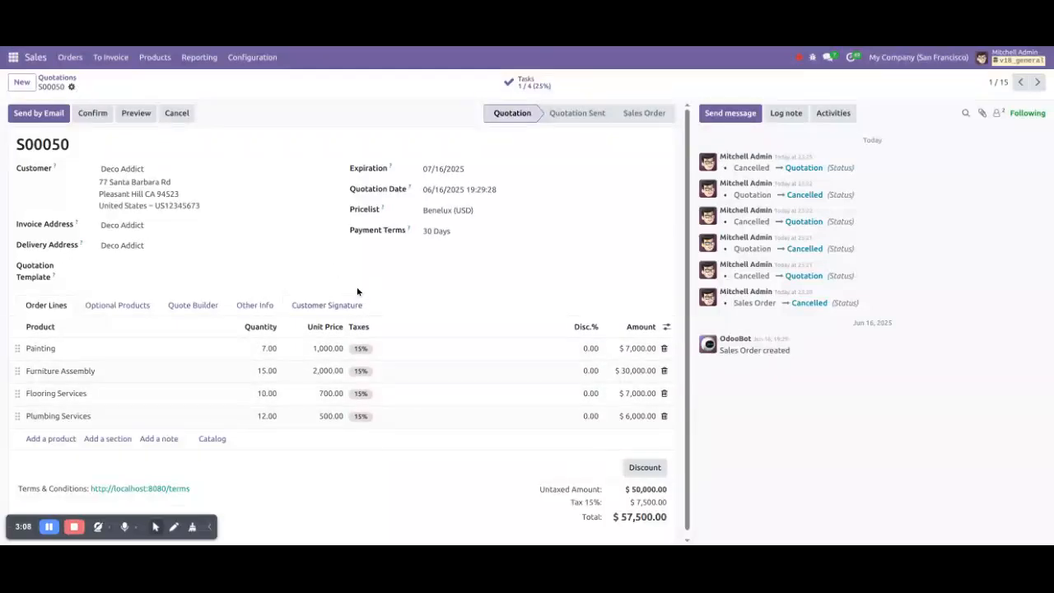
pyautogui.click(132, 304)
pyautogui.click(185, 304)
pyautogui.click(241, 306)
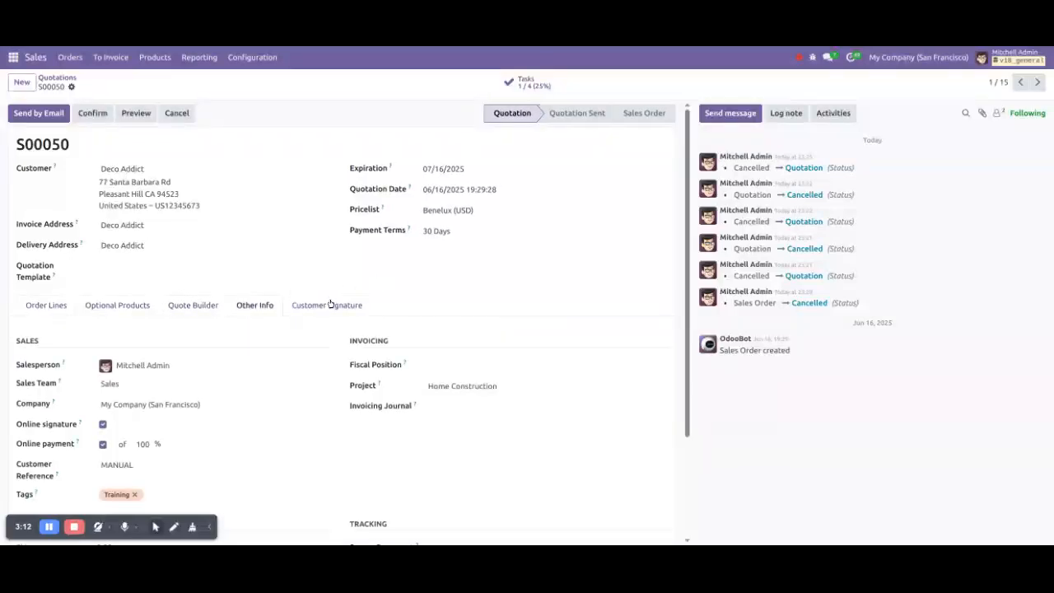
pyautogui.scroll(-2, 426, 464)
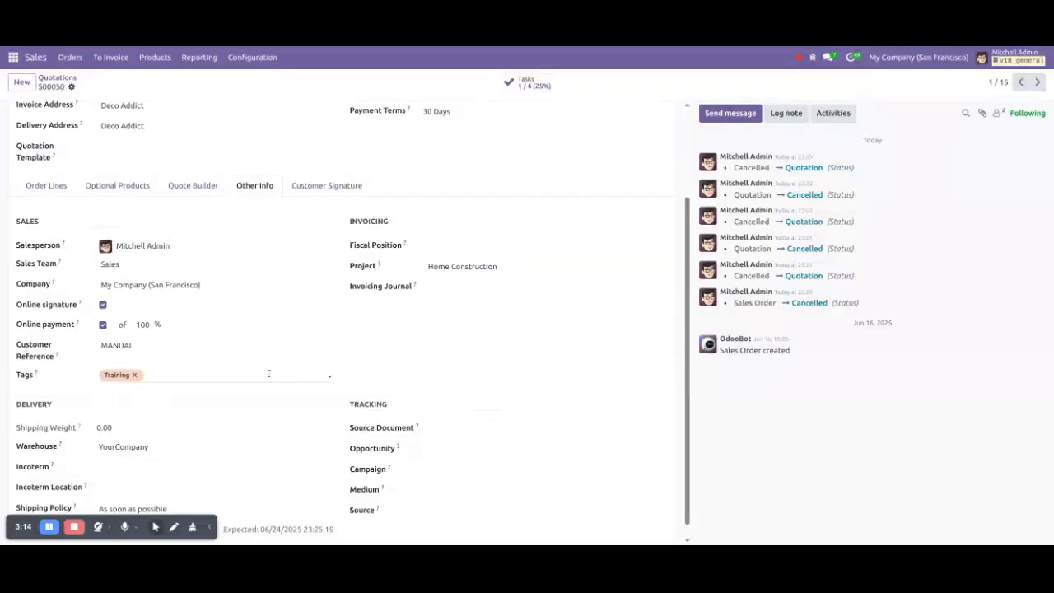
pyautogui.scroll(1, 244, 372)
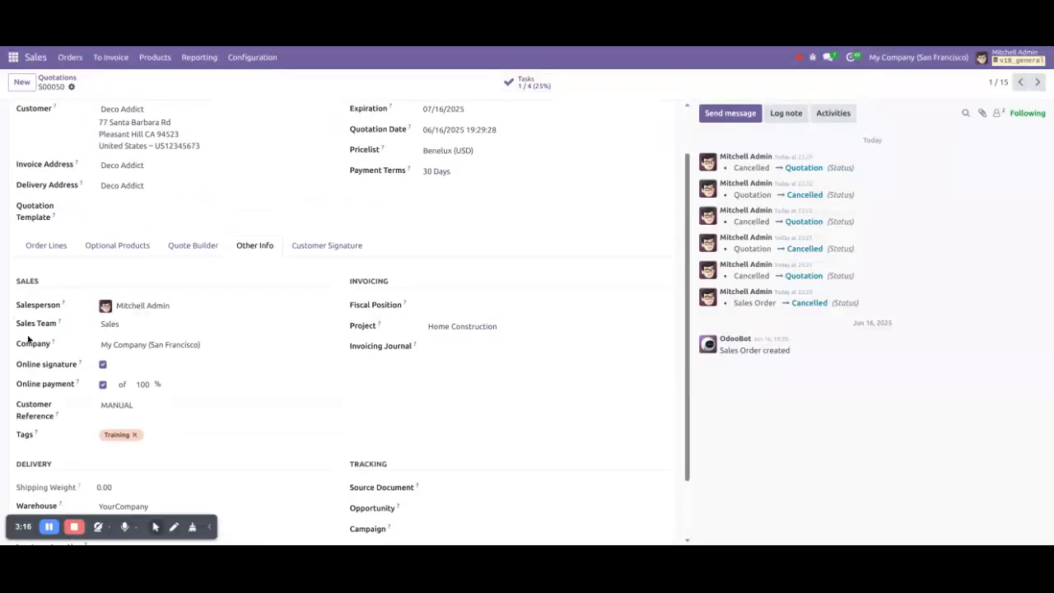
pyautogui.scroll(-1, 461, 350)
pyautogui.scroll(-1, 463, 350)
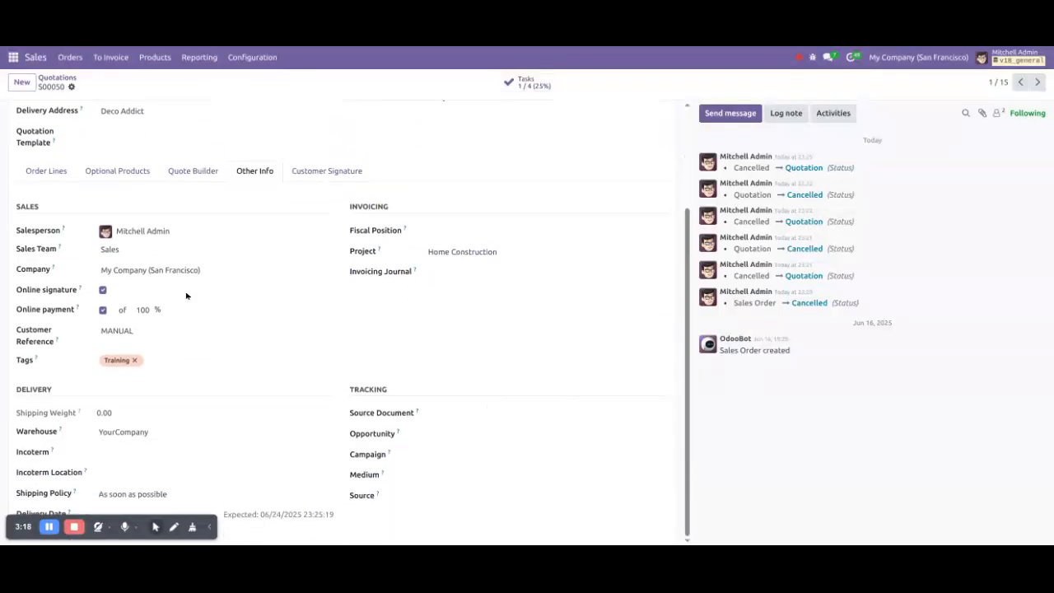
pyautogui.scroll(2, 456, 419)
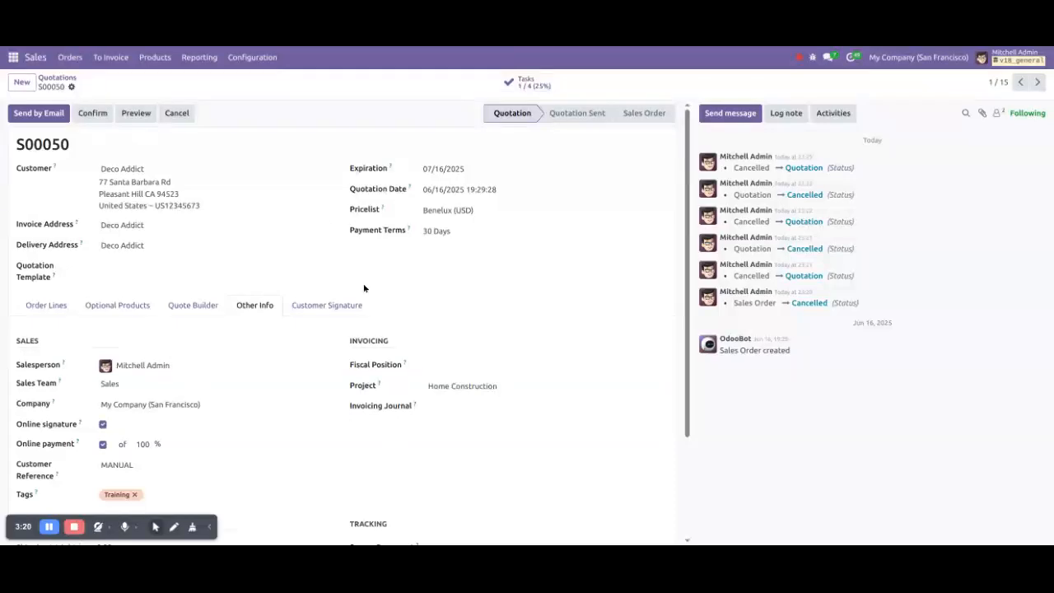